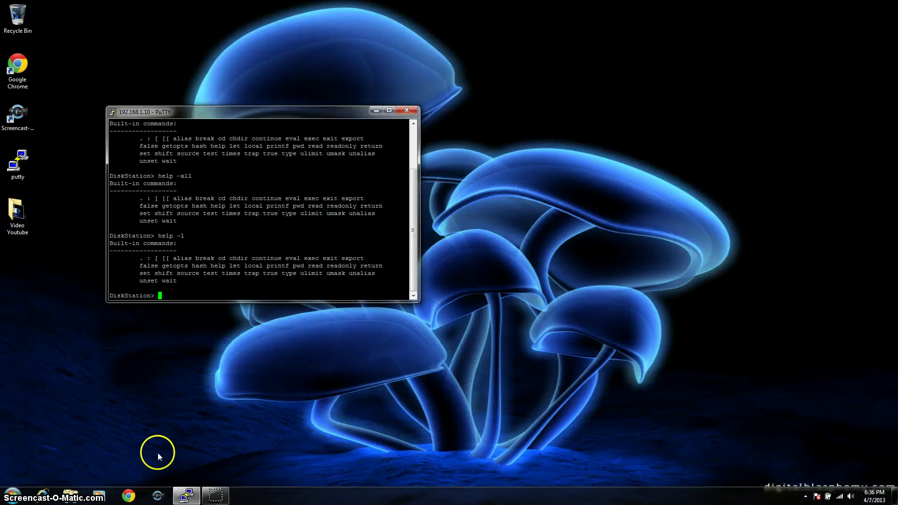
In Chrome, load the DiskStation desktop from 192.168.1.10:5000.
left_click(130, 497)
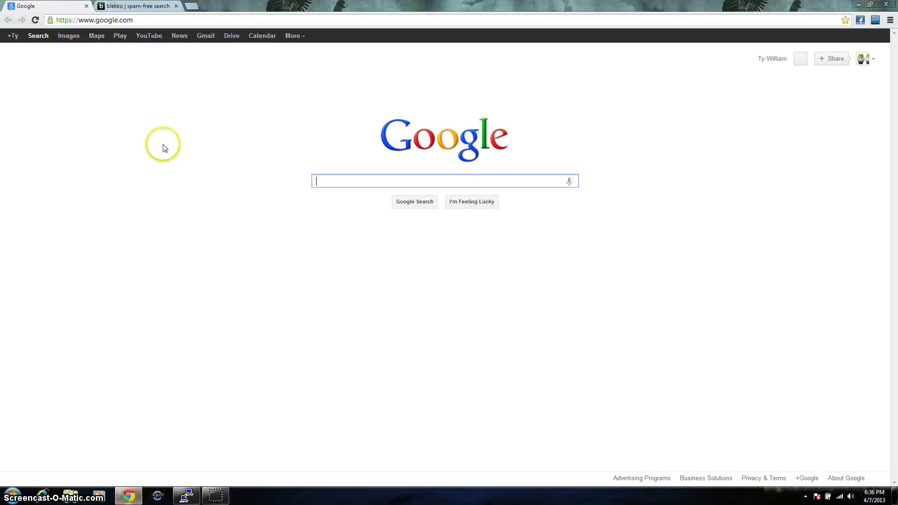
left_click(139, 20)
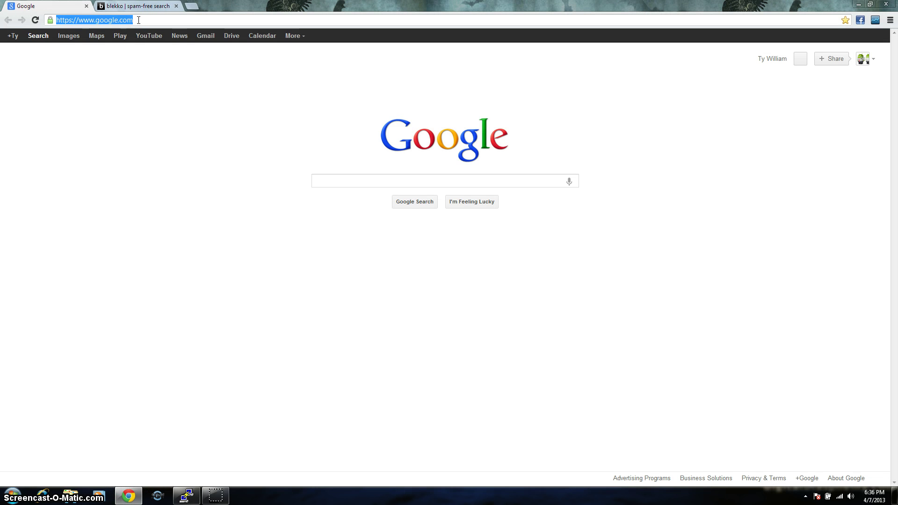
type("192.168.1.10:5000")
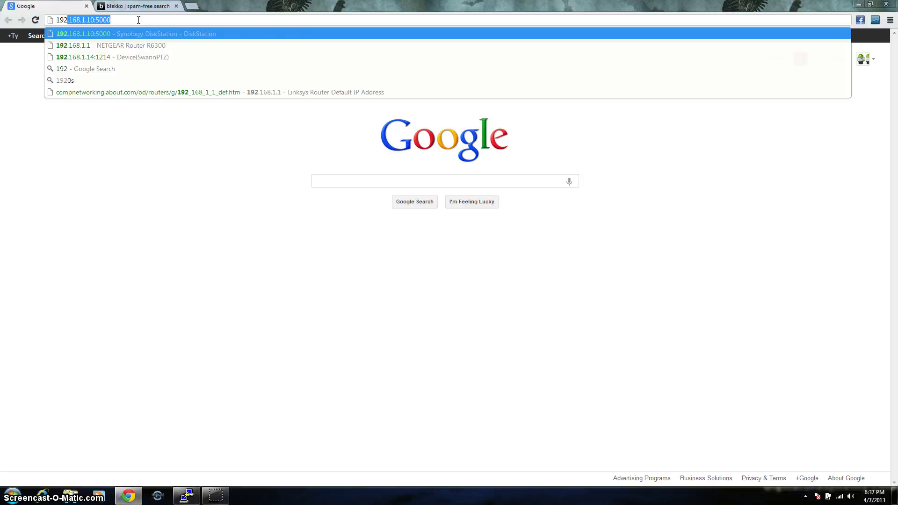
key("Return")
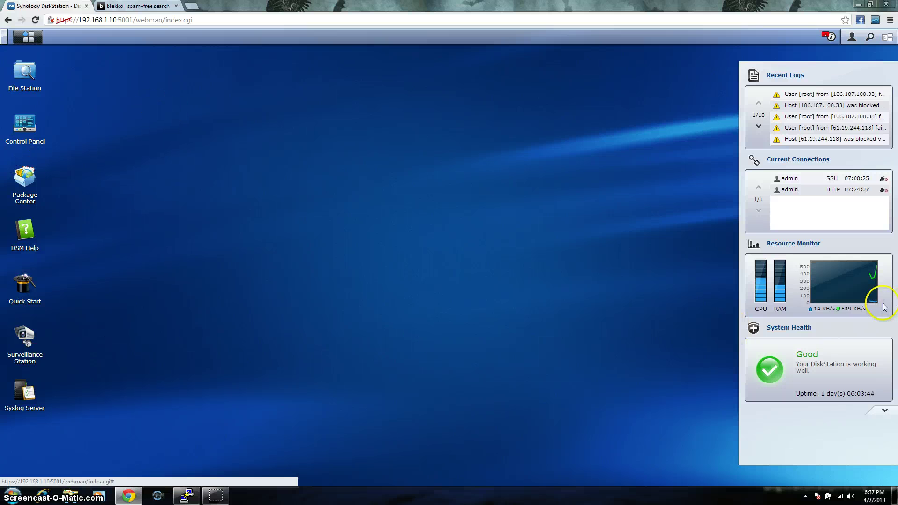
Open the notifications dropdown showing recent blocked-host warnings.
left_click(391, 186)
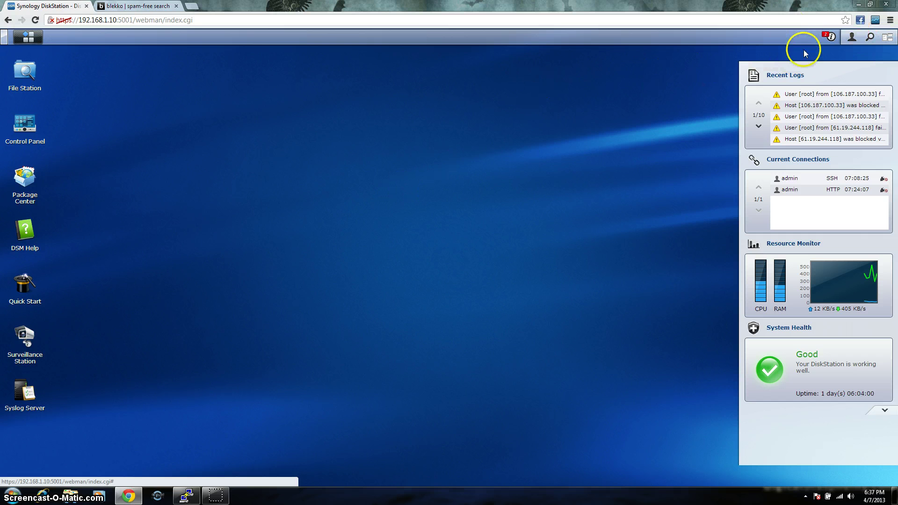
View all 125 notifications, then open Control Panel's Auto Block settings (2 attempts in 2 minutes).
left_click(830, 38)
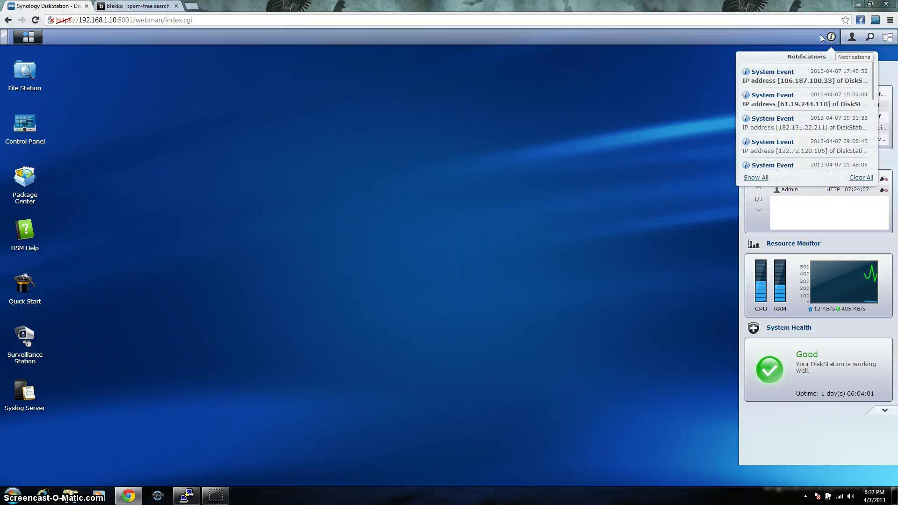
left_click(755, 177)
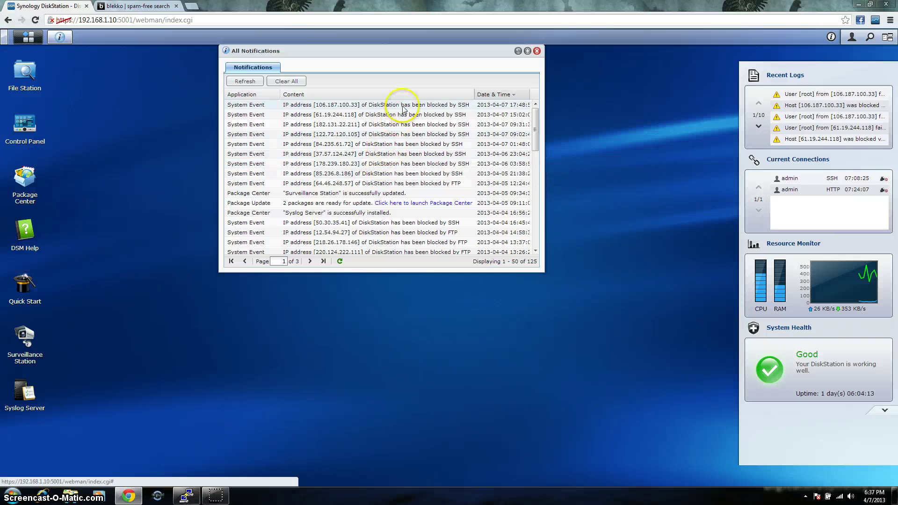
left_click(28, 120)
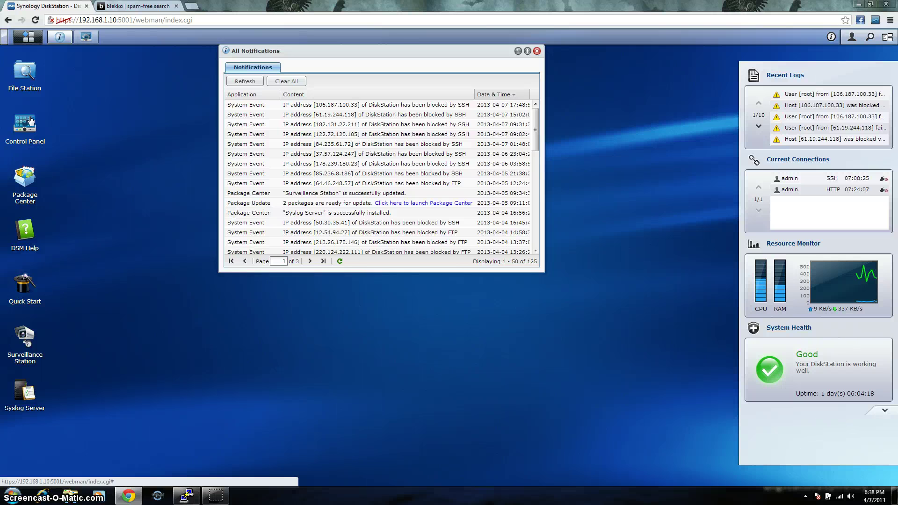
left_click(334, 285)
left_click(434, 213)
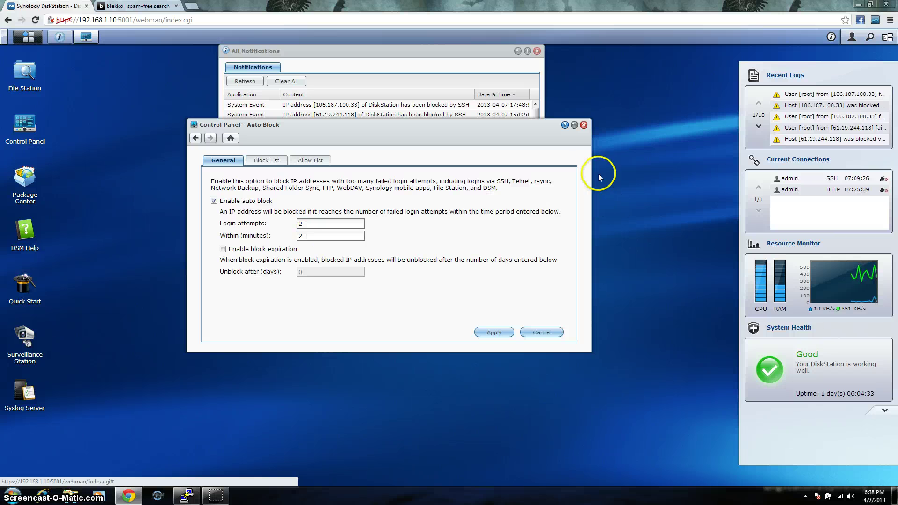
Close Auto Block and check that 2-Step Verification is enabled under the account's Options.
left_click(584, 125)
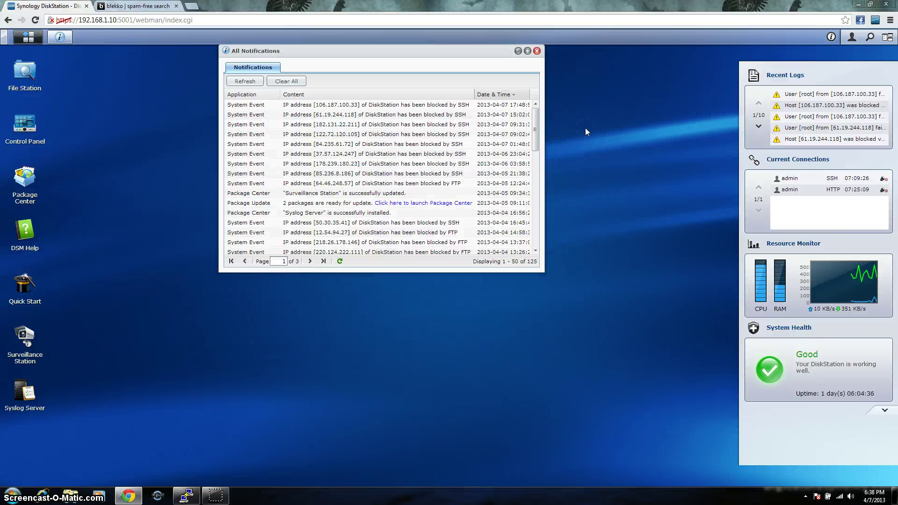
left_click(851, 38)
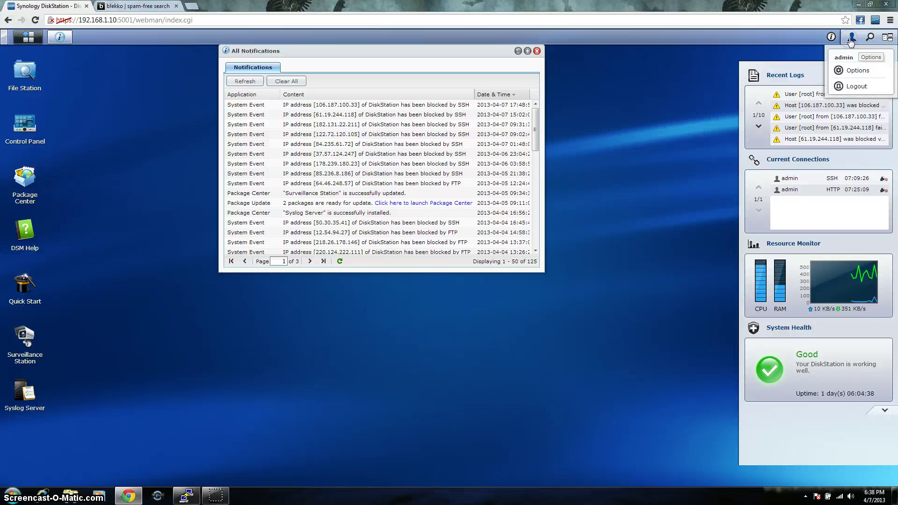
left_click(860, 72)
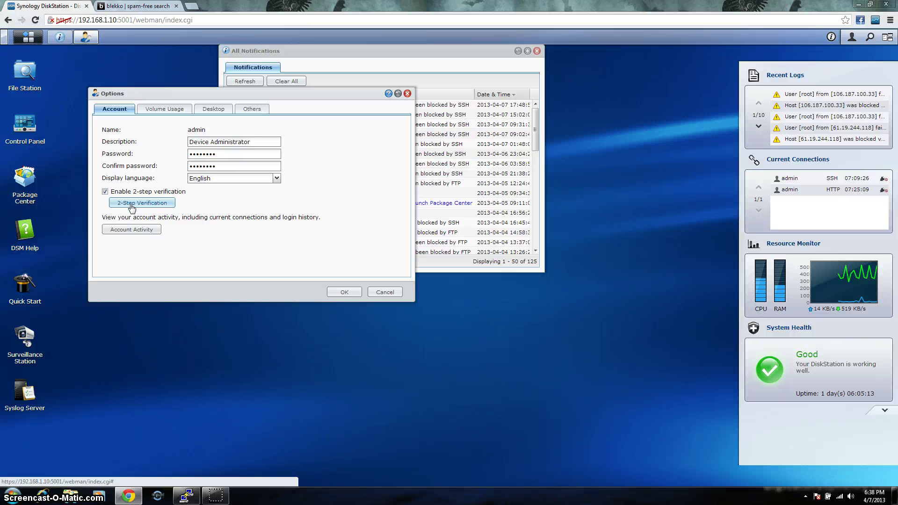
left_click(146, 209)
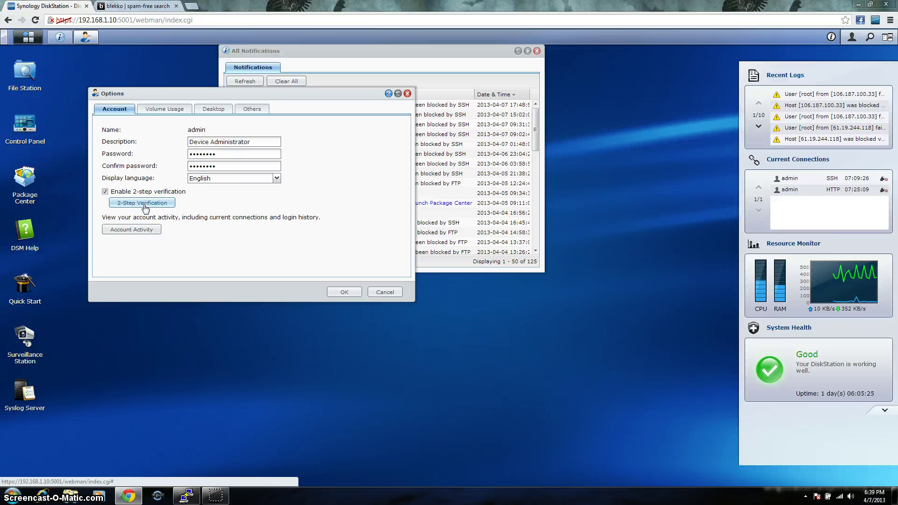
left_click(147, 203)
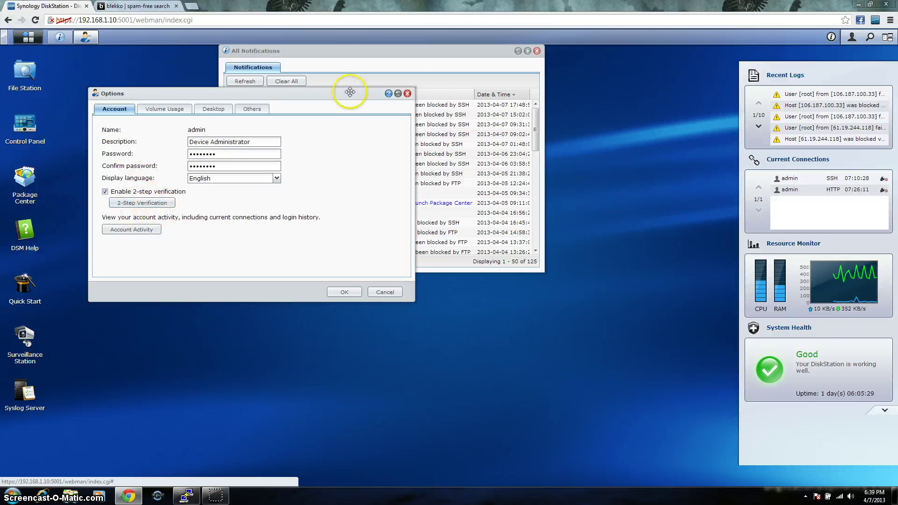
left_click(408, 94)
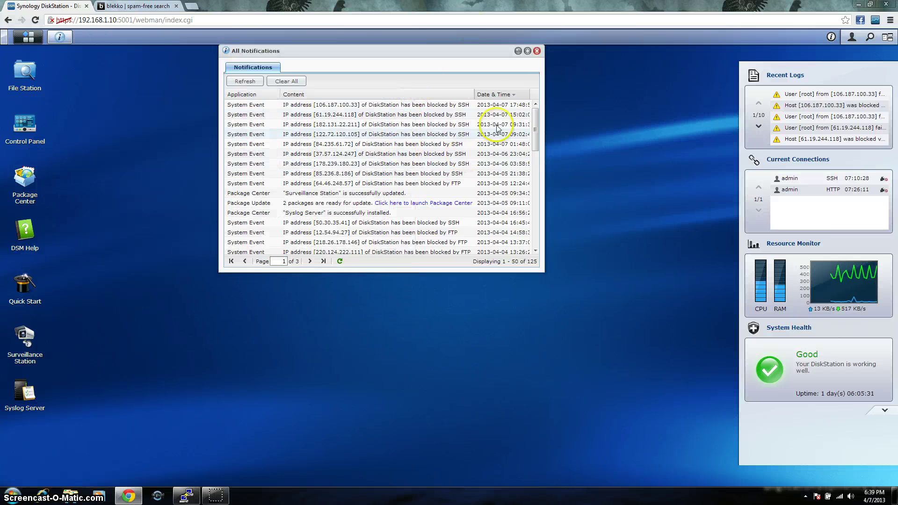
Close All Notifications and launch Surveillance Station from the DSM desktop.
left_click(537, 51)
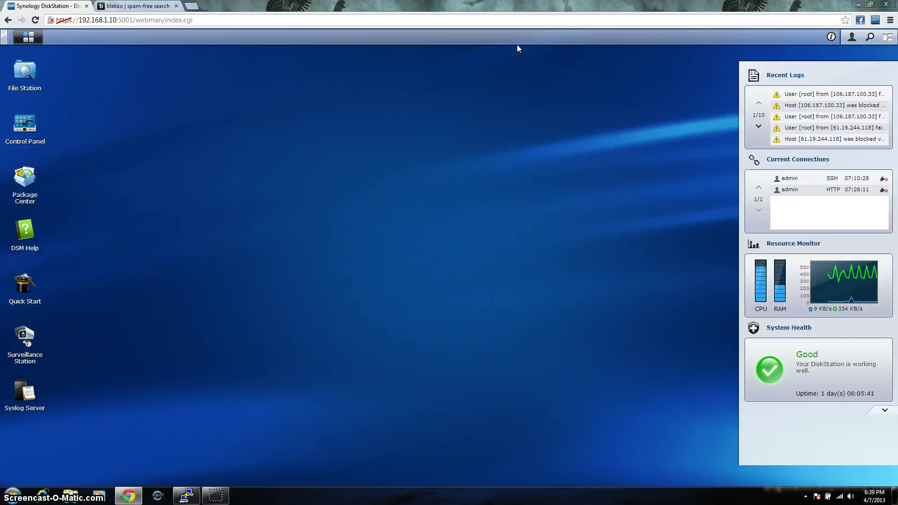
left_click(397, 20)
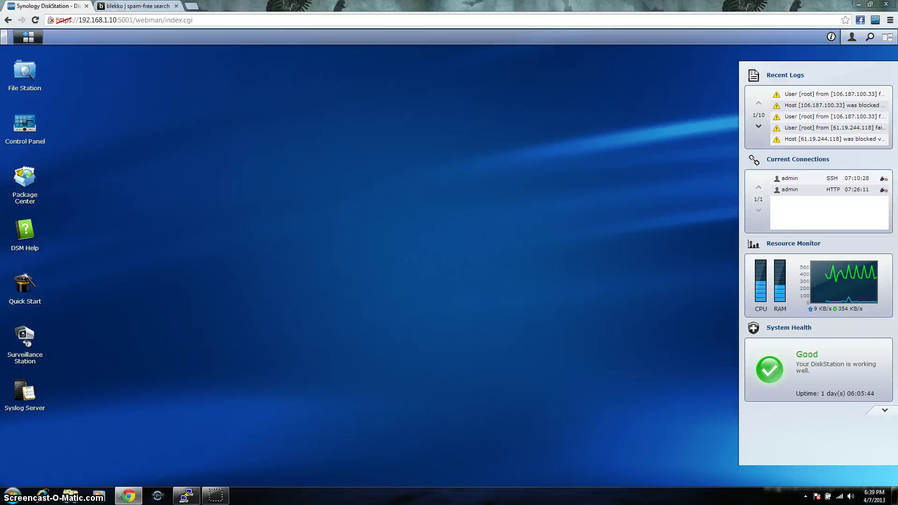
left_click(28, 343)
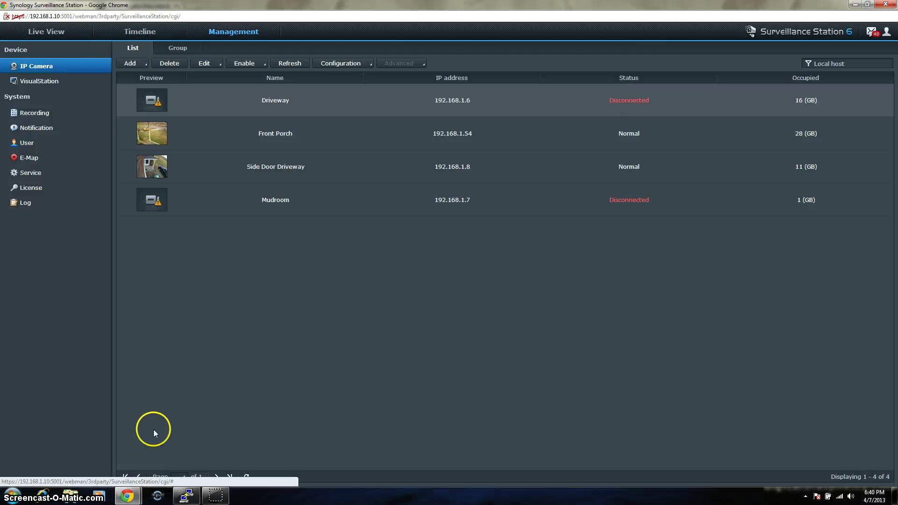
Show the Driveway camera's context menu in the IP Camera list.
right_click(268, 108)
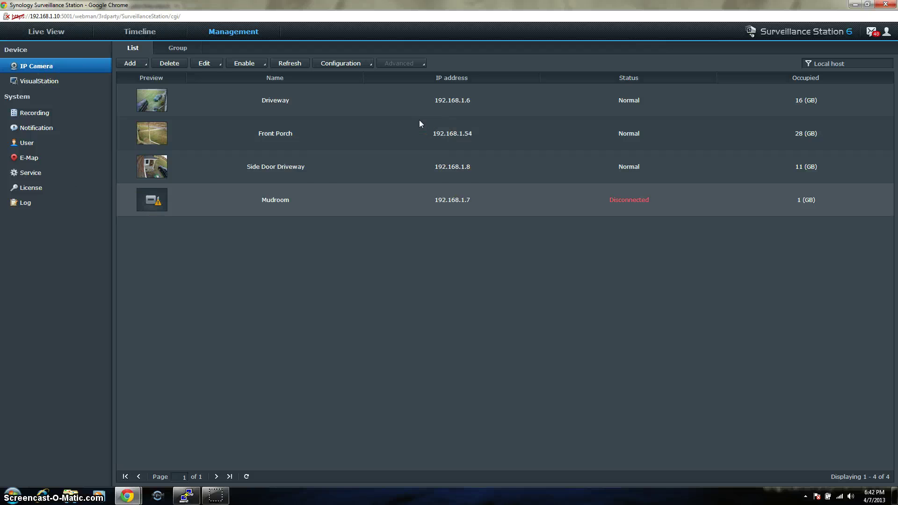
Load the Live View four-camera grid, allowing the Java plugin and its certificate.
left_click(46, 37)
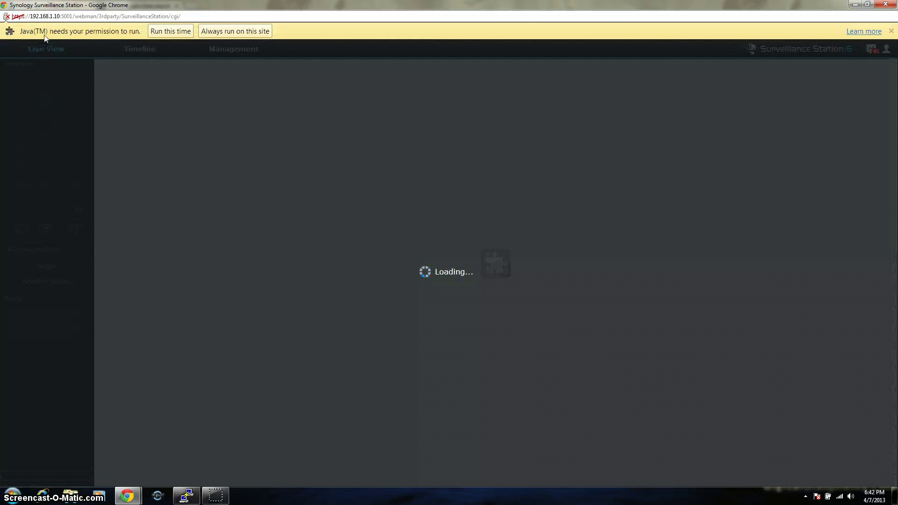
left_click(170, 31)
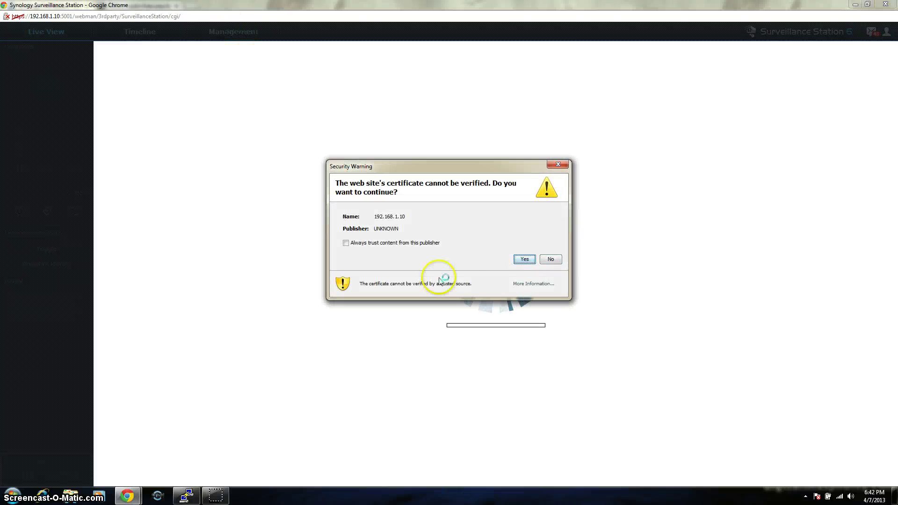
left_click(523, 260)
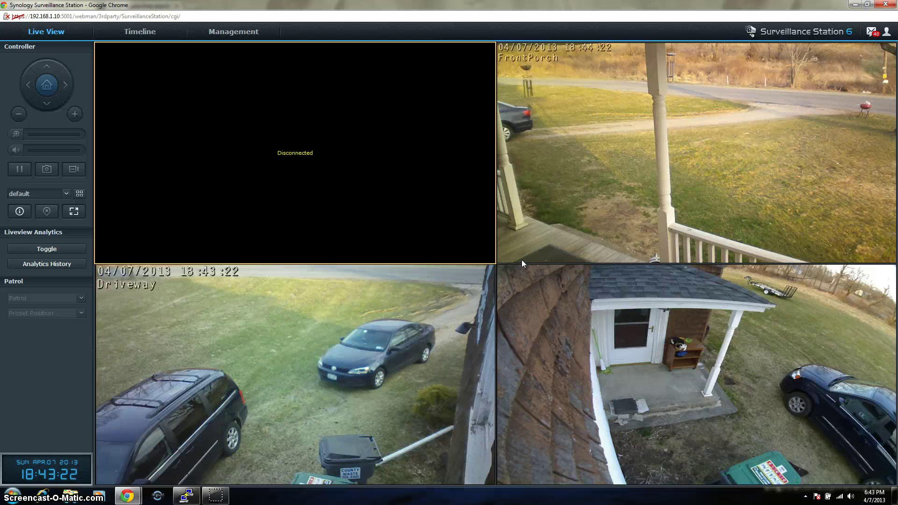
Open System Information's Storage tab showing Volume 1 at 19.36% used and Disk 1 healthy.
left_click(854, 4)
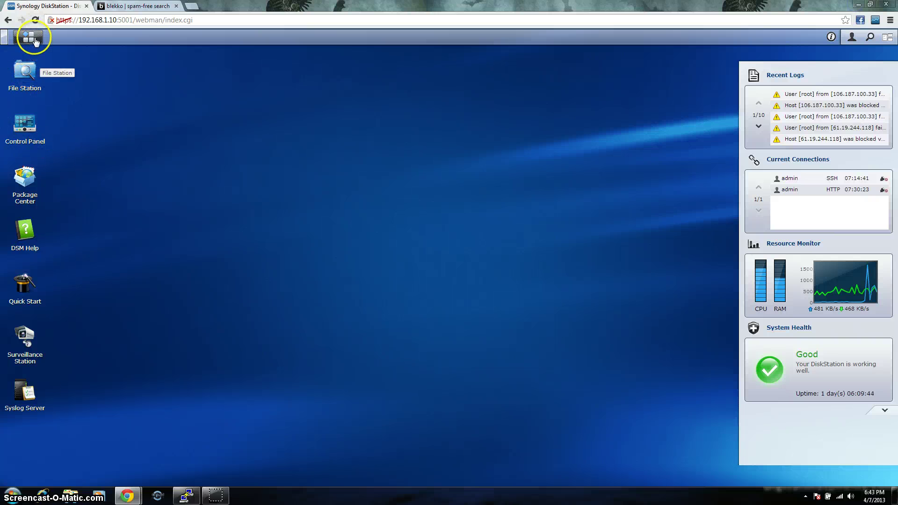
left_click(30, 37)
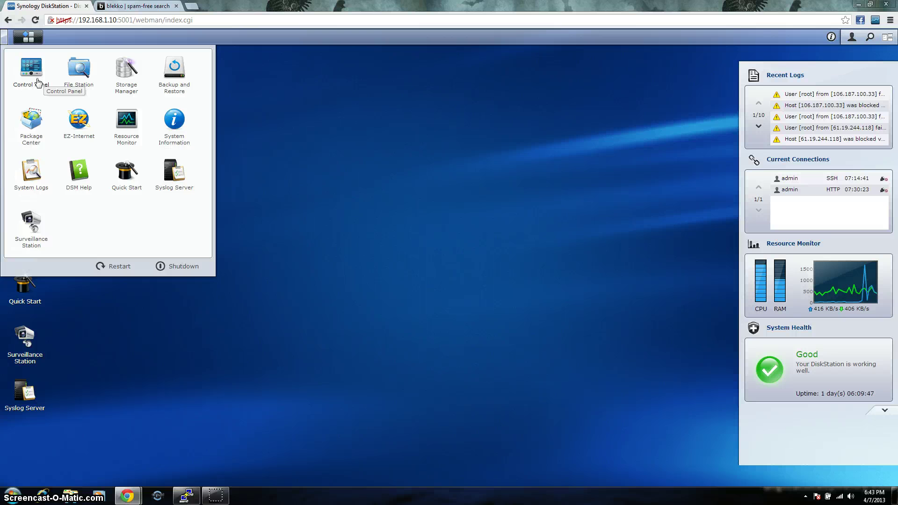
left_click(179, 120)
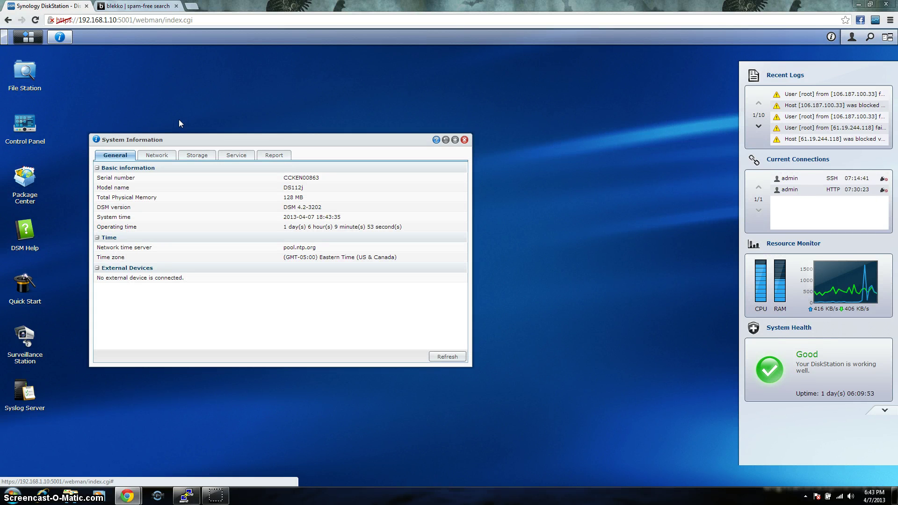
left_click(195, 156)
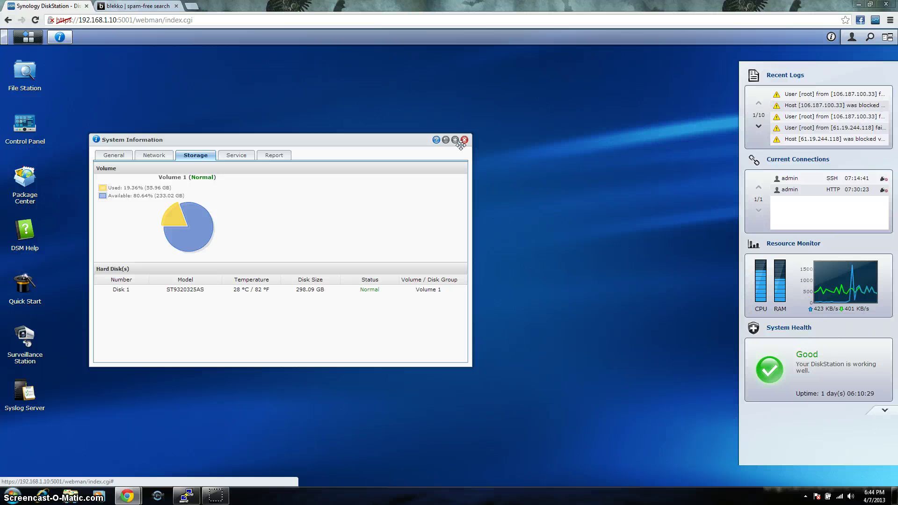
Close System Information, return to Surveillance Station and maximize the side porch camera feed.
left_click(464, 140)
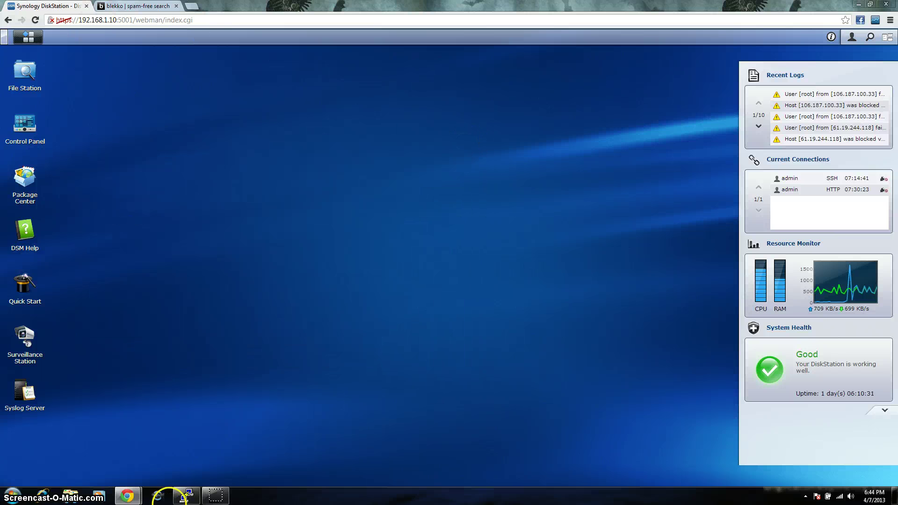
left_click(176, 448)
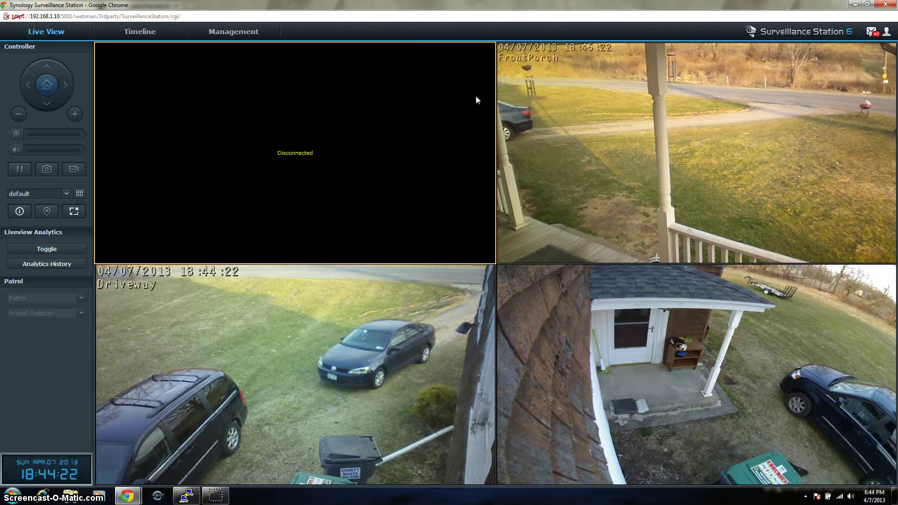
left_click(667, 126)
left_click(571, 353)
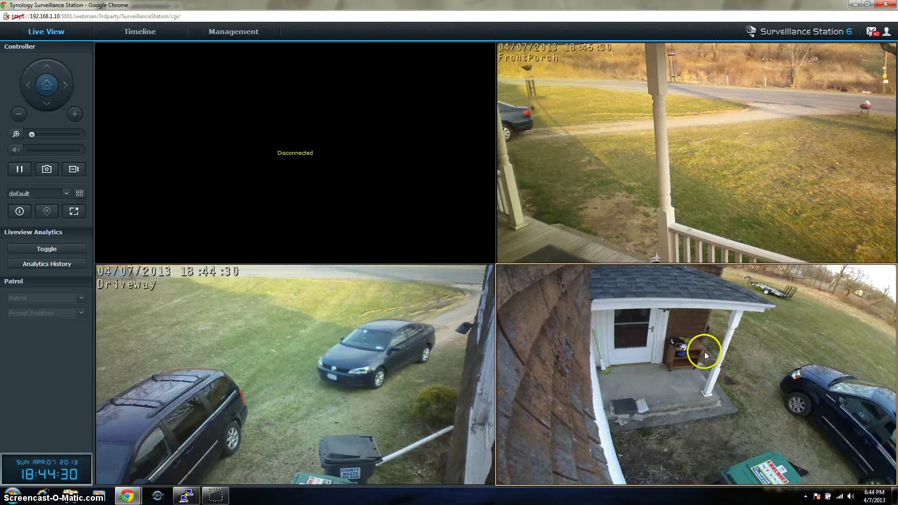
double_click(718, 351)
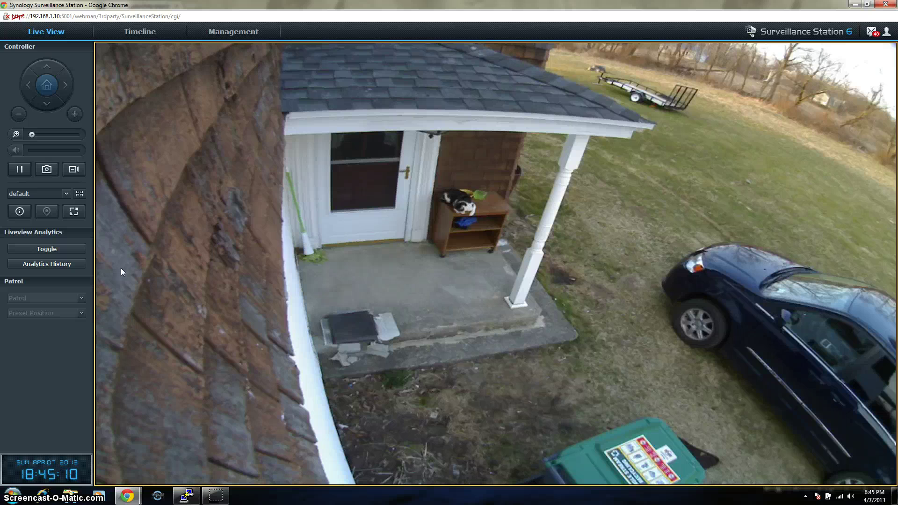
left_click(38, 229)
Restore the 2x2 grid and select the FrontPorch, Driveway and side porch feeds in turn.
double_click(697, 196)
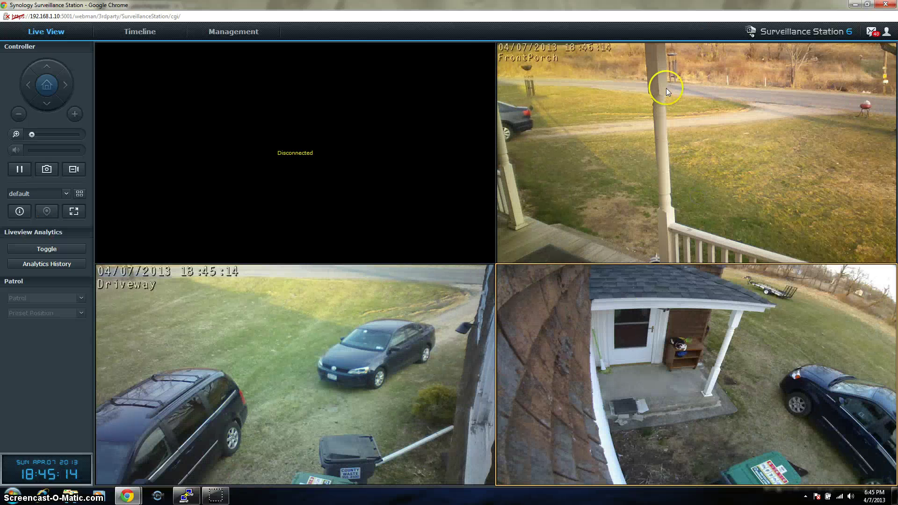
left_click(655, 171)
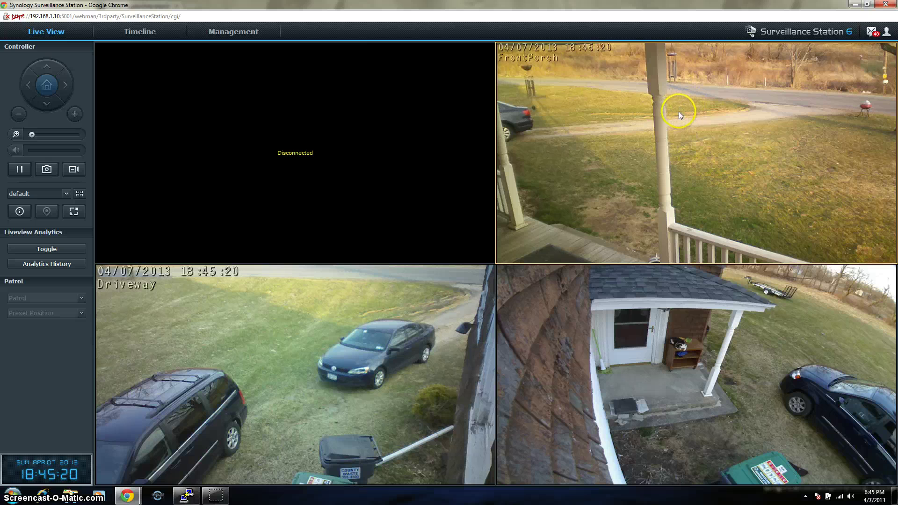
left_click(356, 355)
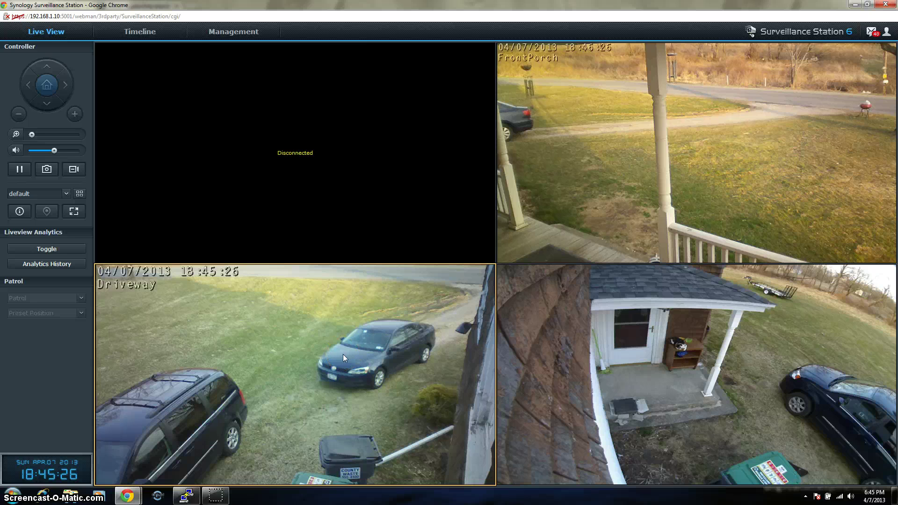
left_click(340, 338)
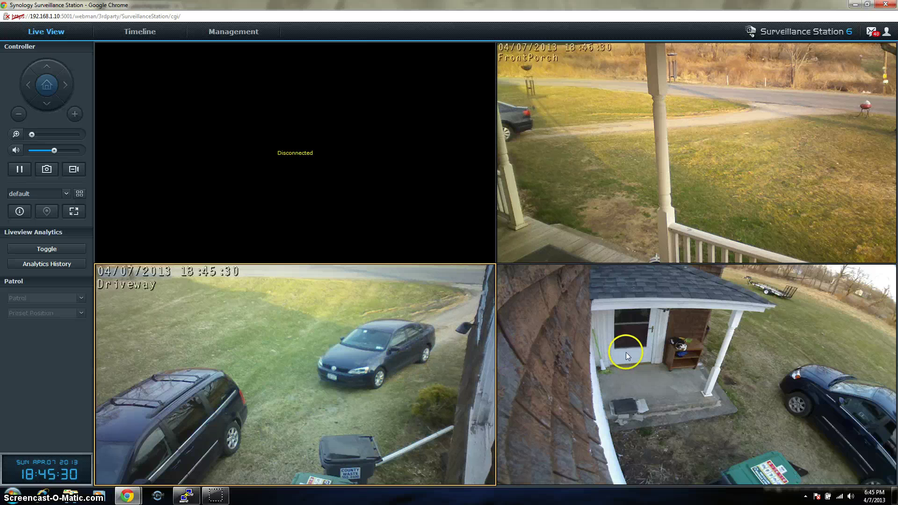
left_click(661, 349)
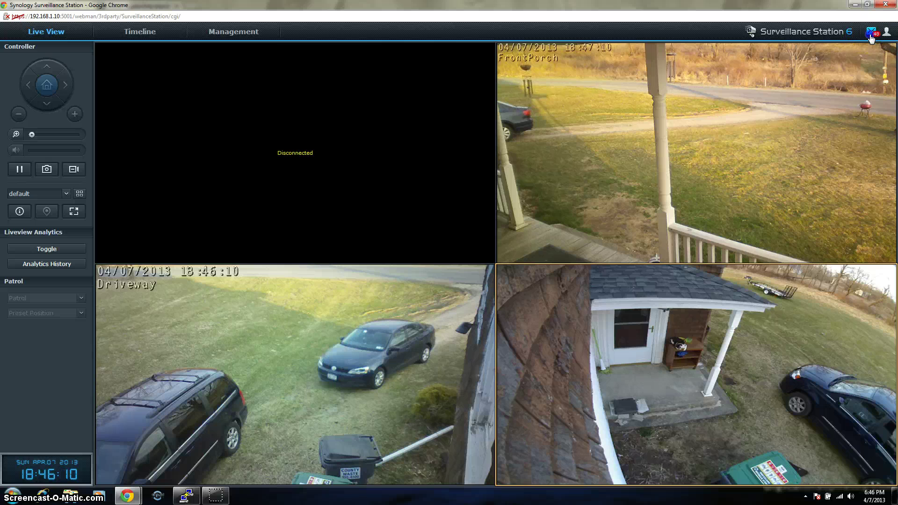
left_click(866, 32)
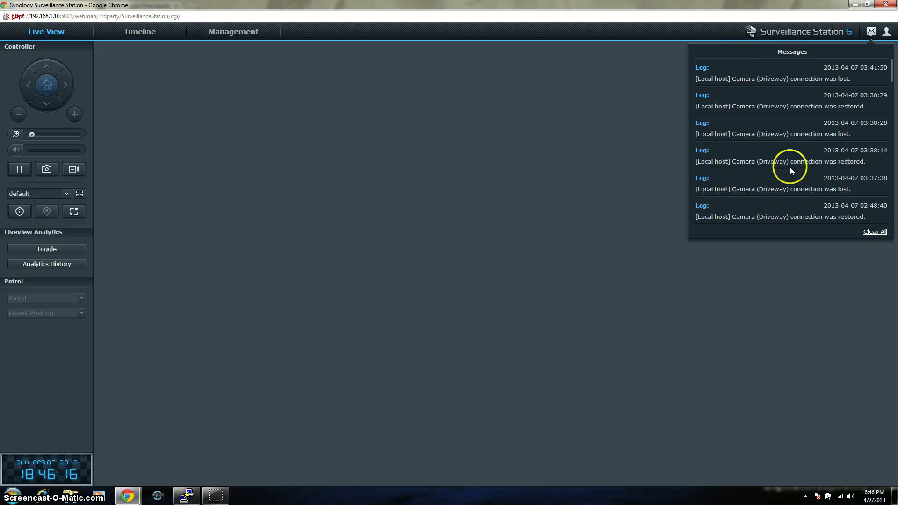
left_click(893, 67)
mouse_move(893, 68)
left_mouse_down()
mouse_move(895, 231)
mouse_move(895, 58)
left_mouse_up()
left_click(459, 221)
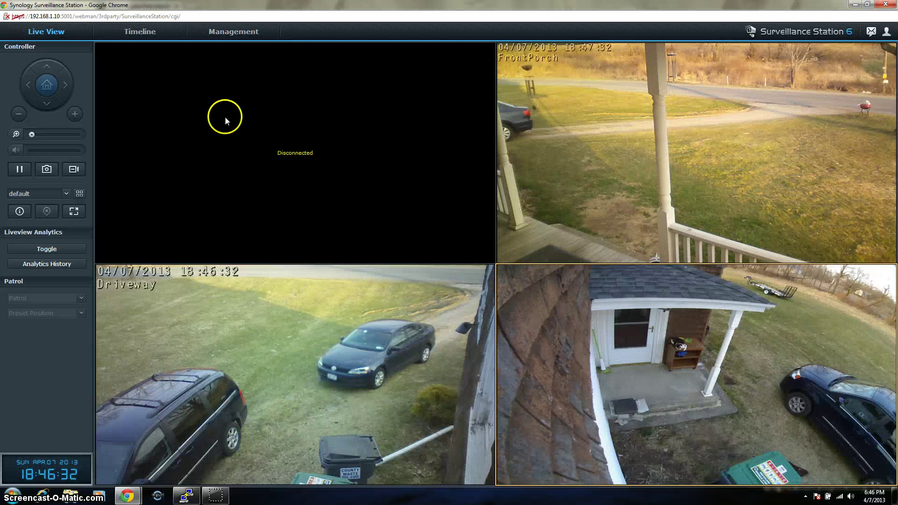
Start Timeline playback of the Front Porch camera's April 7, 2013 recording at about 12:00.
left_click(140, 32)
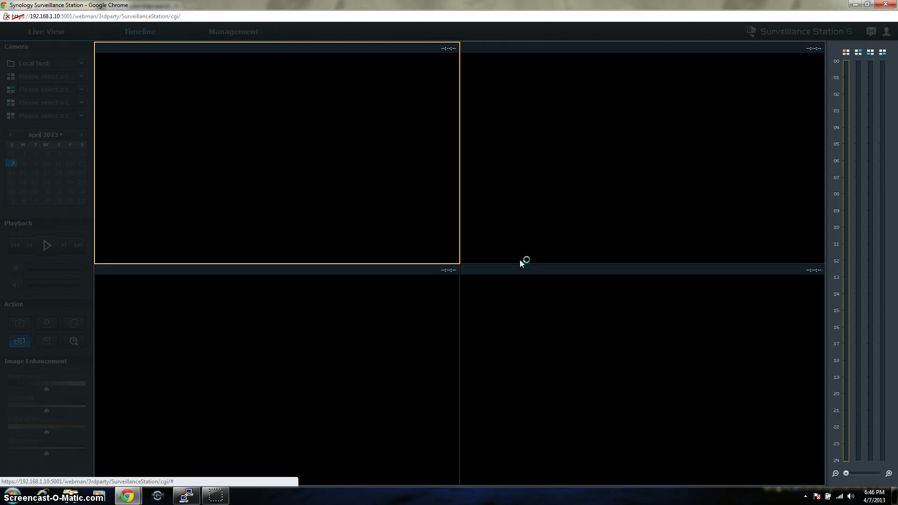
left_click(517, 257)
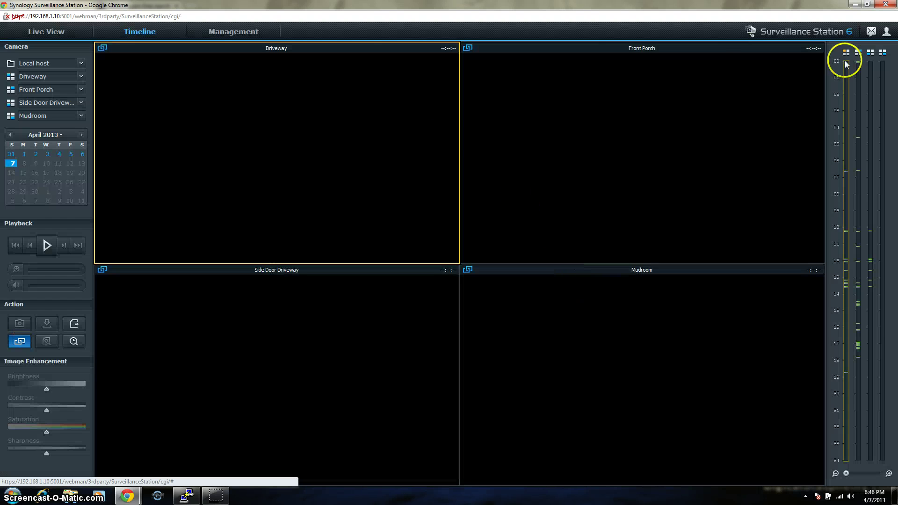
left_click(873, 261)
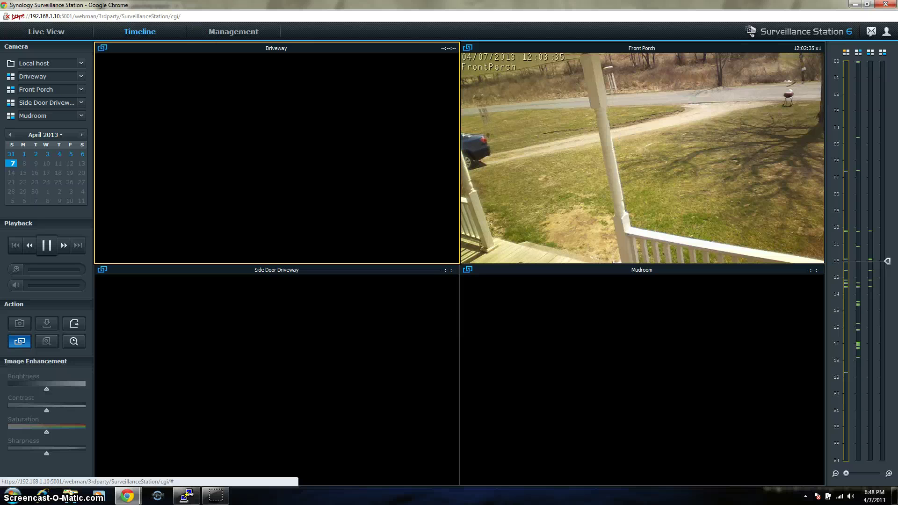
Switch playback to the Side Door Driveway recording, then minimize the Surveillance Station window.
left_click(210, 39)
left_click(829, 52)
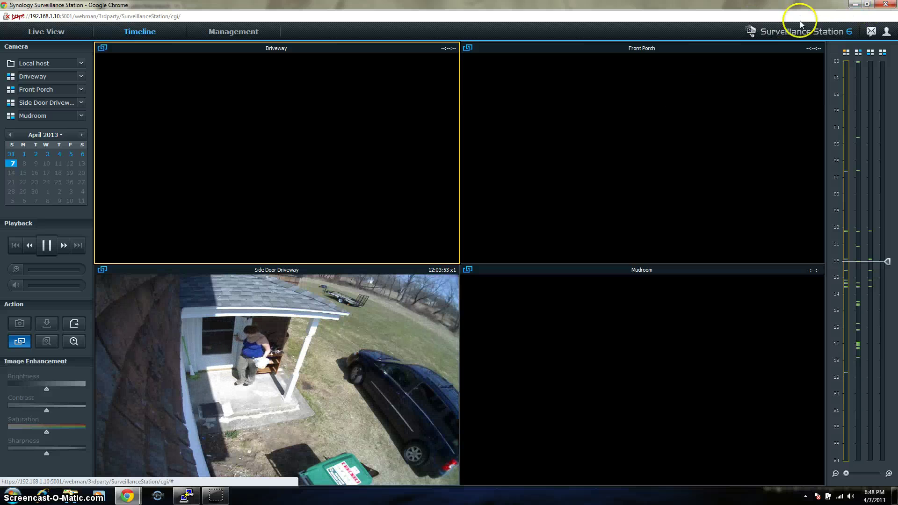
left_click(853, 4)
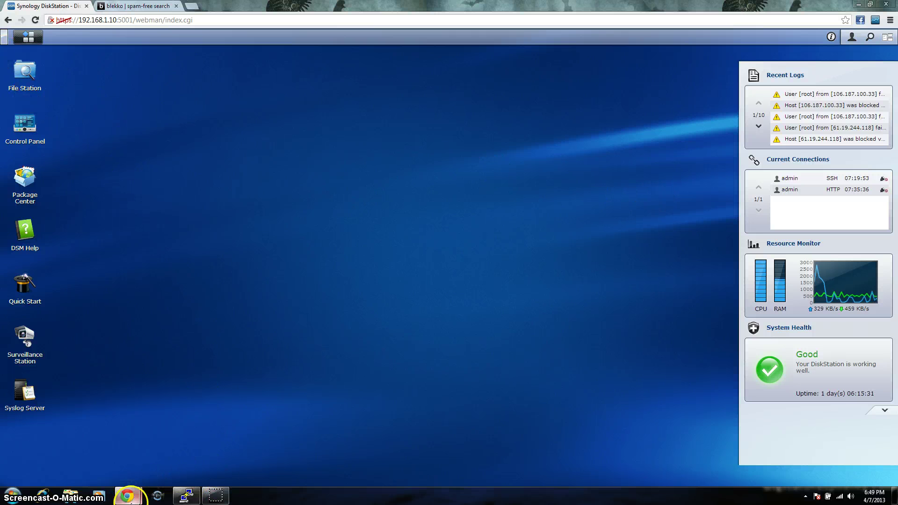
Restore the Surveillance Station window from its Chrome taskbar preview thumbnail.
mouse_move(127, 495)
left_click(184, 448)
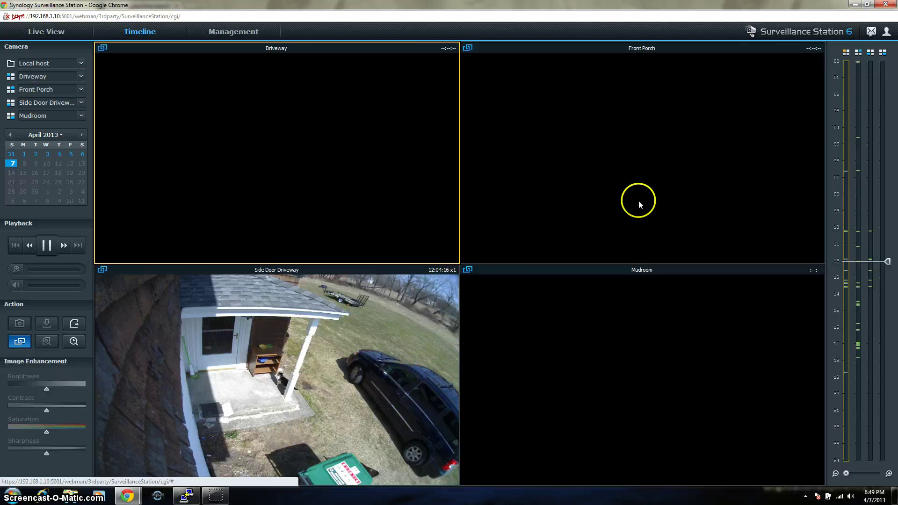
left_click(857, 4)
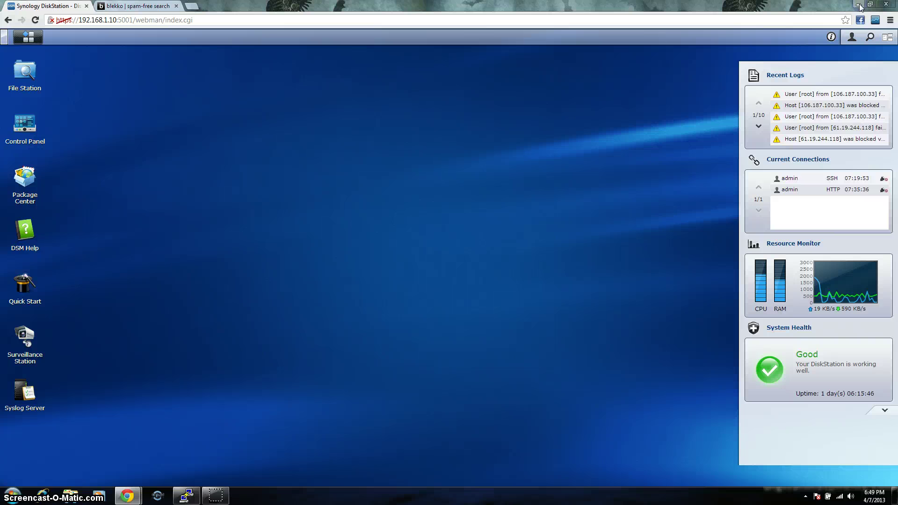